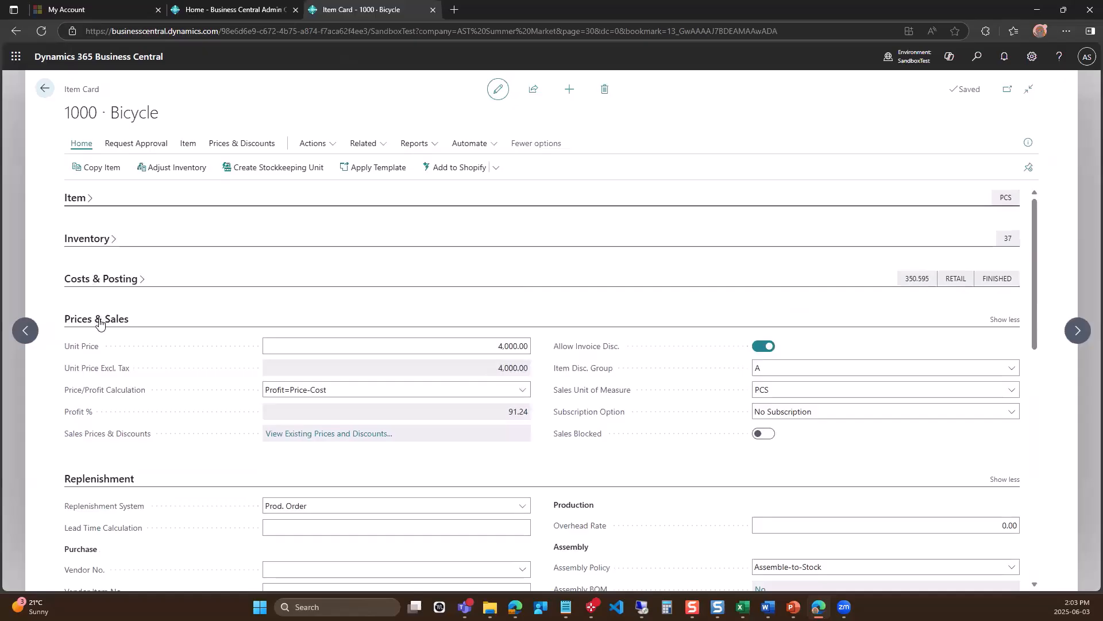
# Collapse the Prices & Sales, Replenishment and Planning sections of the Bicycle item card to reach the Warehouse section.
pyautogui.click(98, 320)
pyautogui.click(98, 361)
pyautogui.click(96, 403)
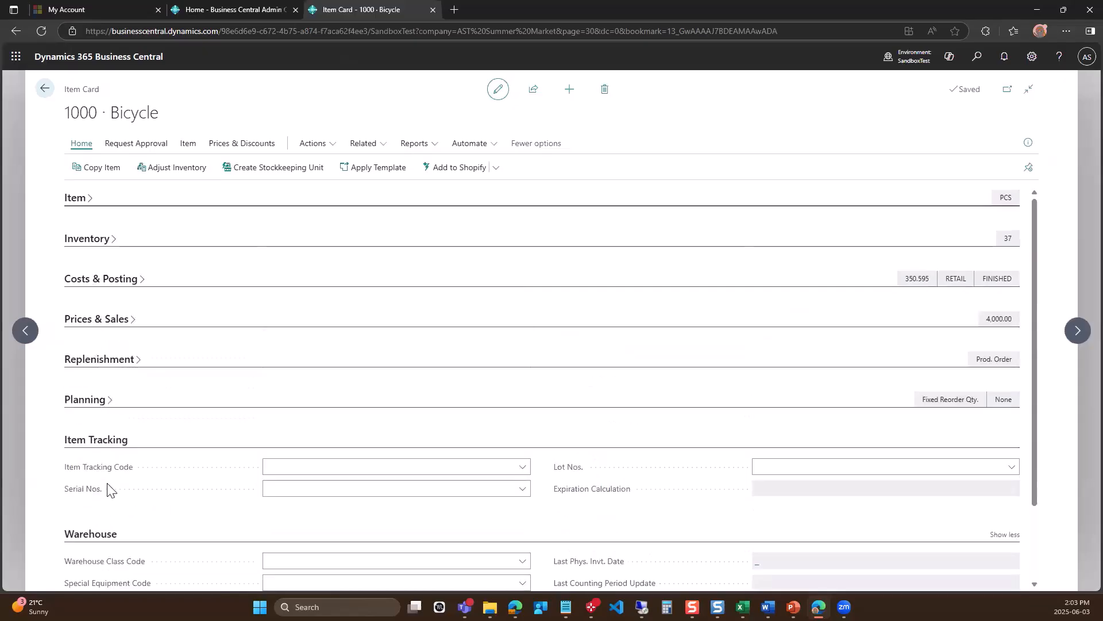
pyautogui.scroll(-2, 115, 463)
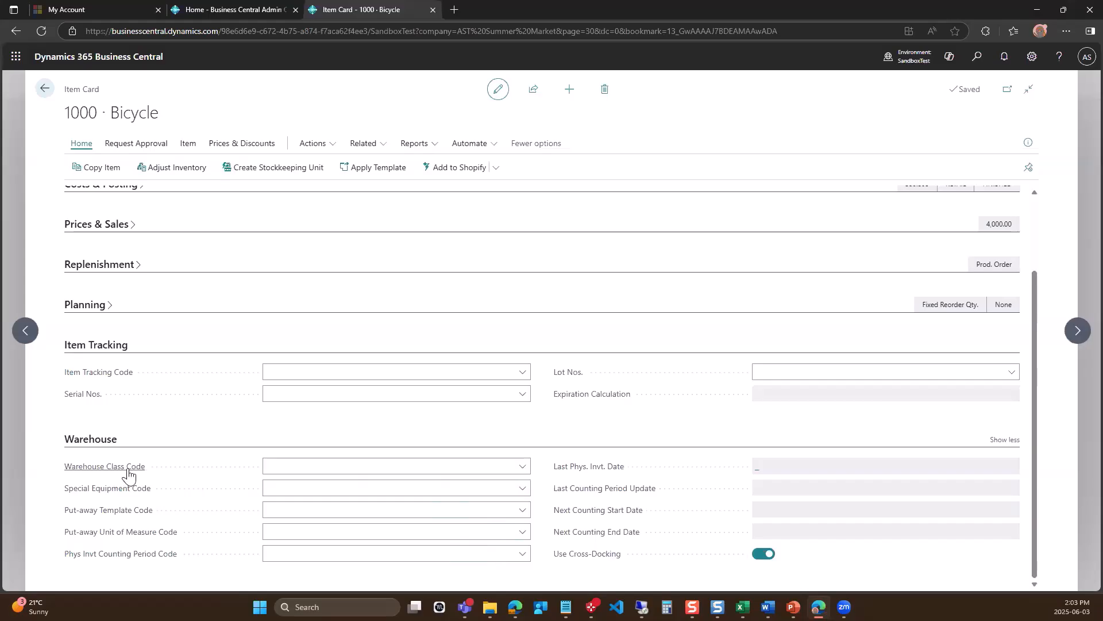
# Examine the Phys Invt Counting Period Code choices in the item's Warehouse section without selecting one.
pyautogui.moveTo(129, 474)
pyautogui.click(523, 555)
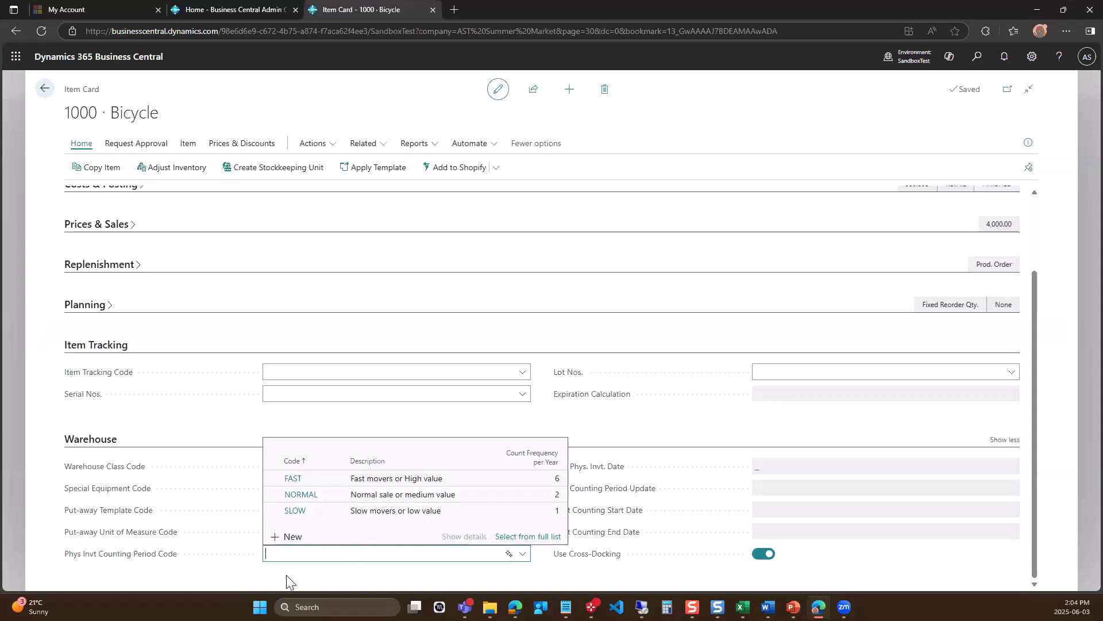
pyautogui.click(194, 574)
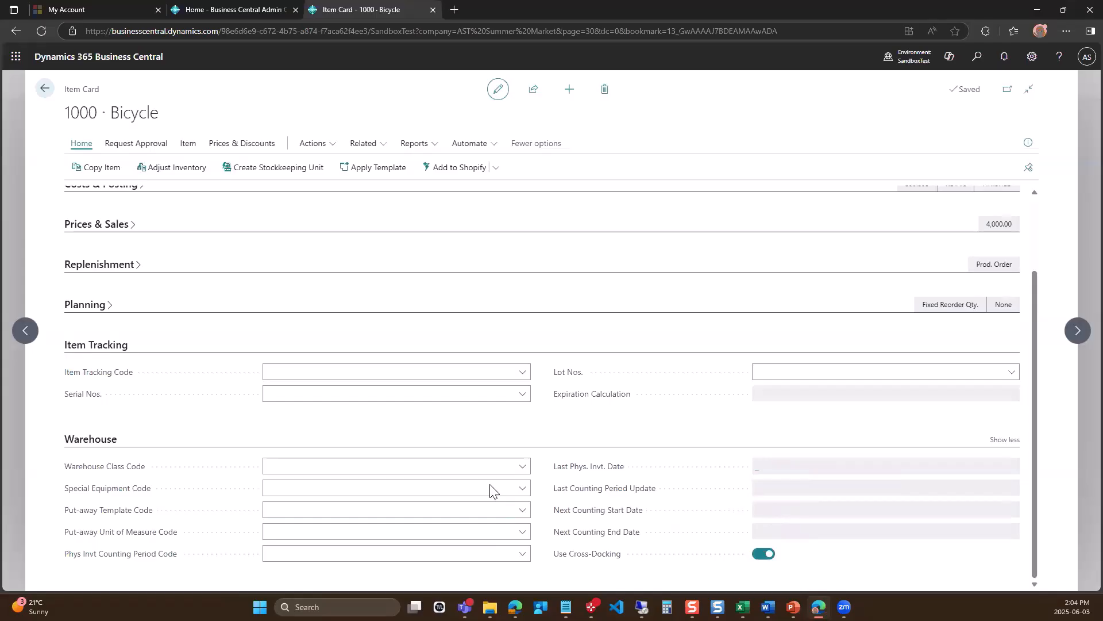
pyautogui.moveTo(167, 557)
# Leave the item card, search for "phy inv jou" and open the Physical Inventory Journals page.
pyautogui.click(44, 88)
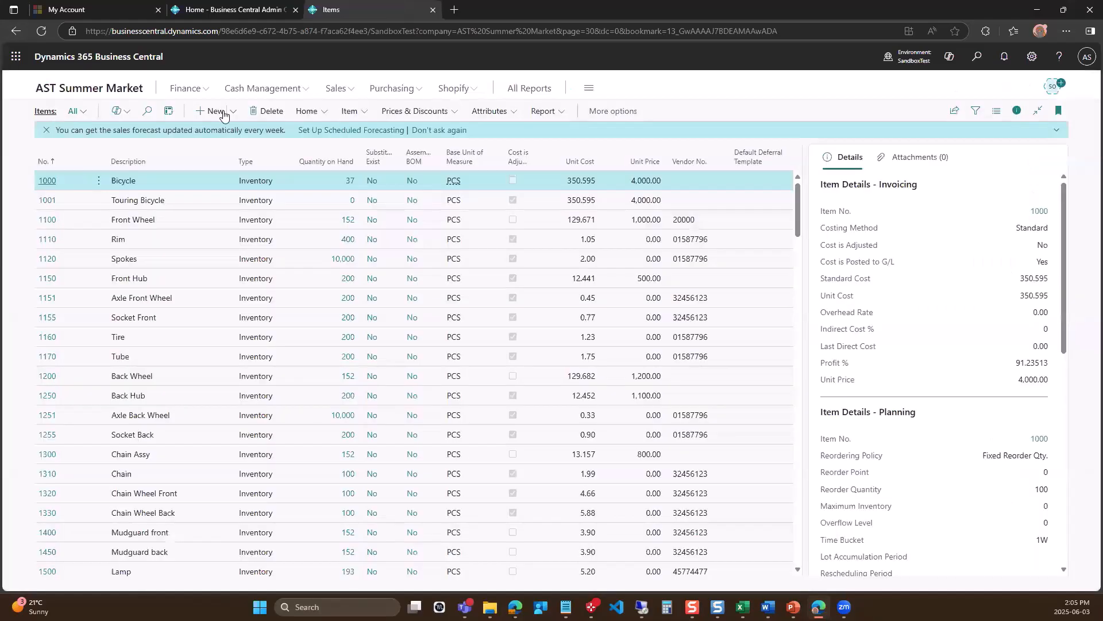
pyautogui.click(981, 58)
pyautogui.write('p')
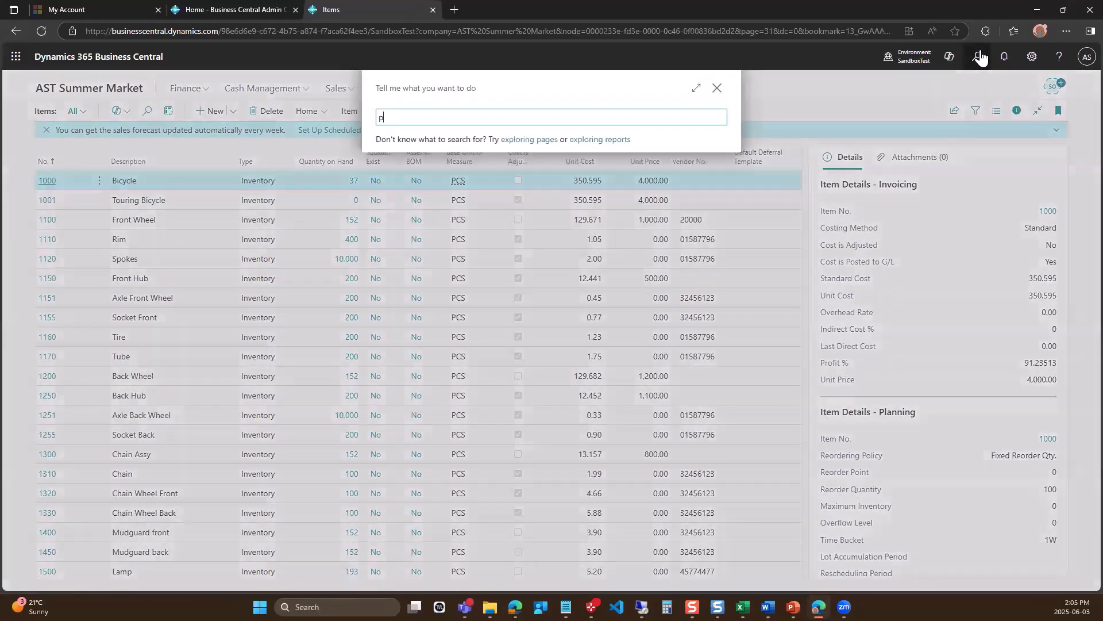
pyautogui.write('hy inv jou')
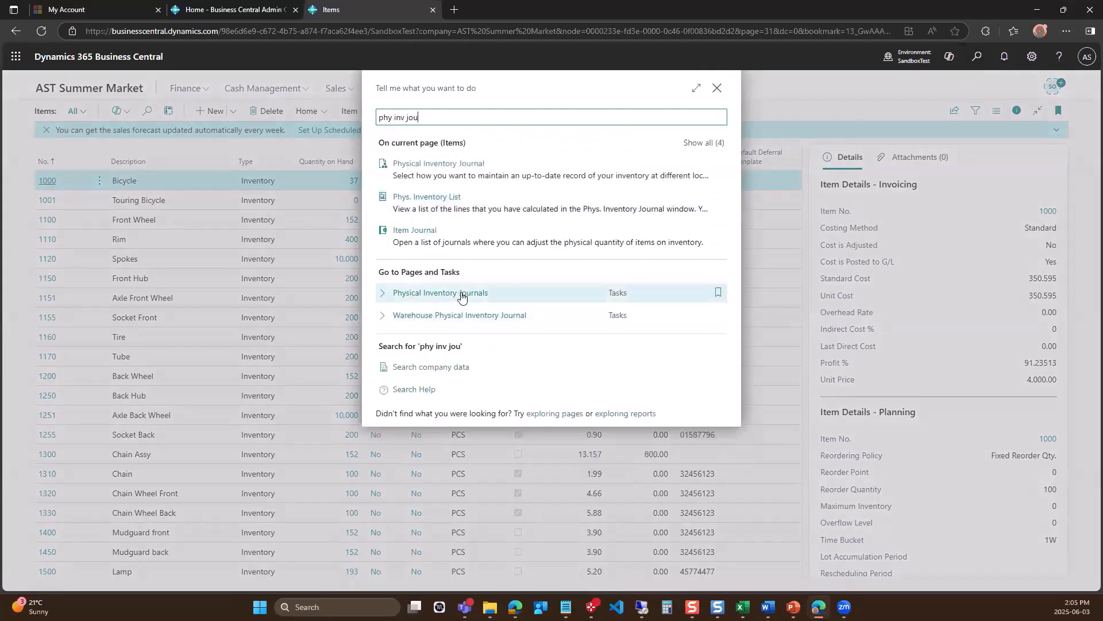
pyautogui.click(460, 293)
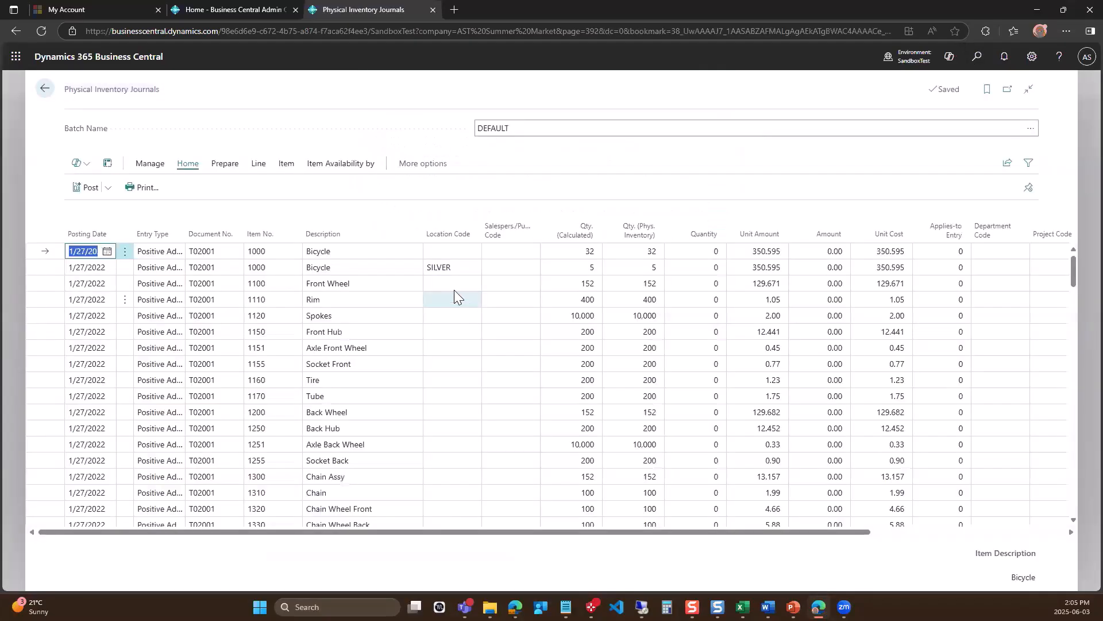
# Set the Qty. (Phys. Inventory) of the first Bicycle line, the one without a location code, to 30.
pyautogui.moveTo(448, 221)
pyautogui.click(640, 253)
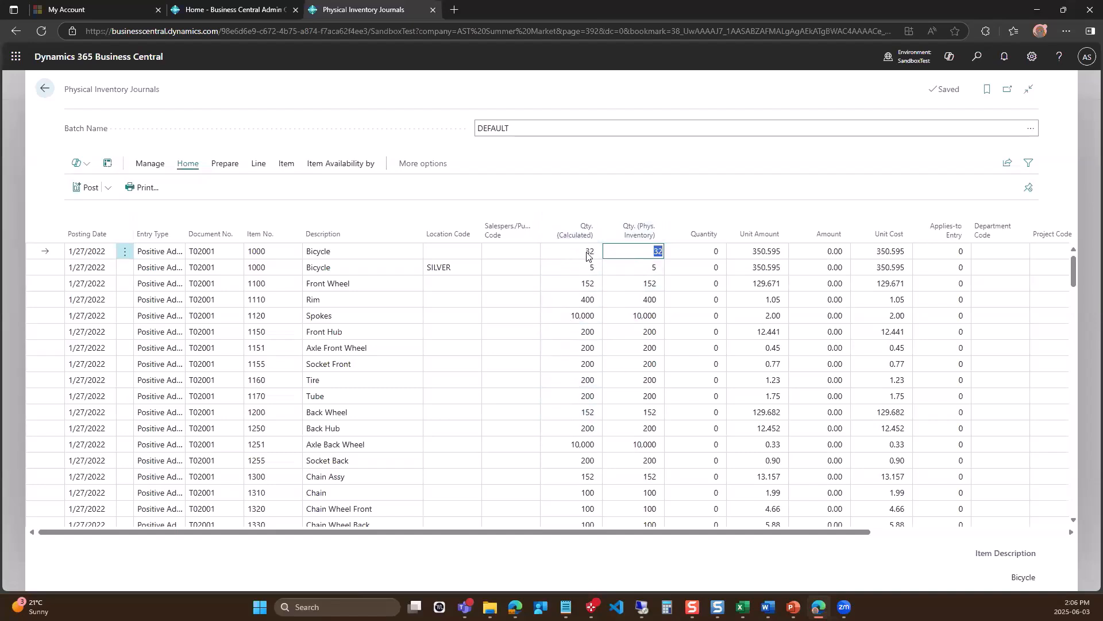
pyautogui.click(653, 251)
pyautogui.doubleClick(661, 254)
pyautogui.write('3')
pyautogui.press('Tab')
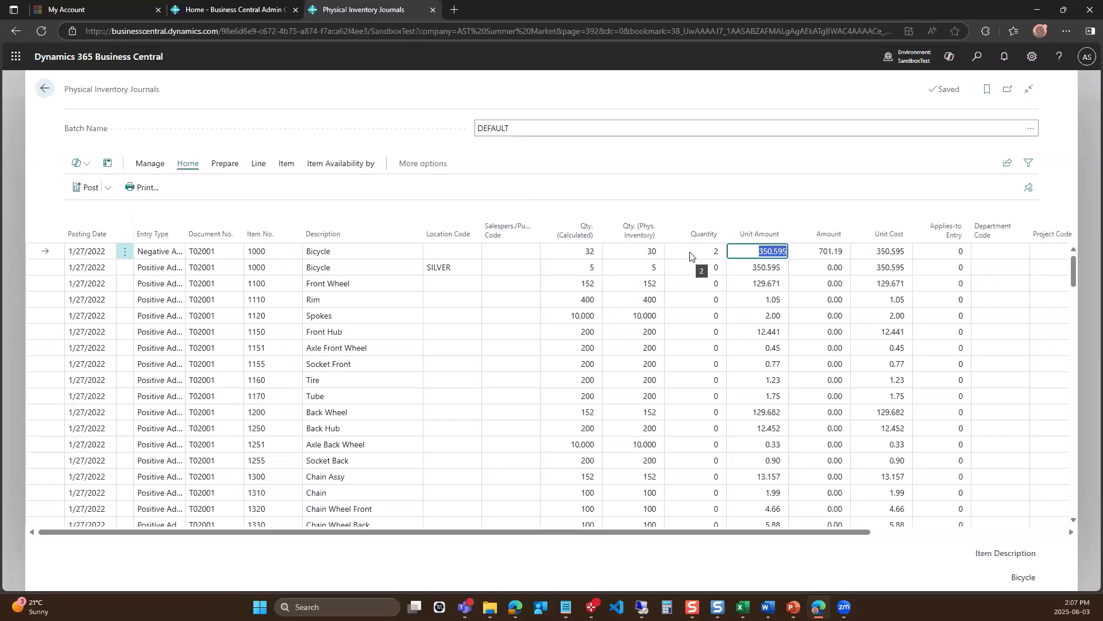
# Start Calculate Inventory, add an item filter on Warehouse Class Code and review its available codes without choosing one.
pyautogui.click(226, 166)
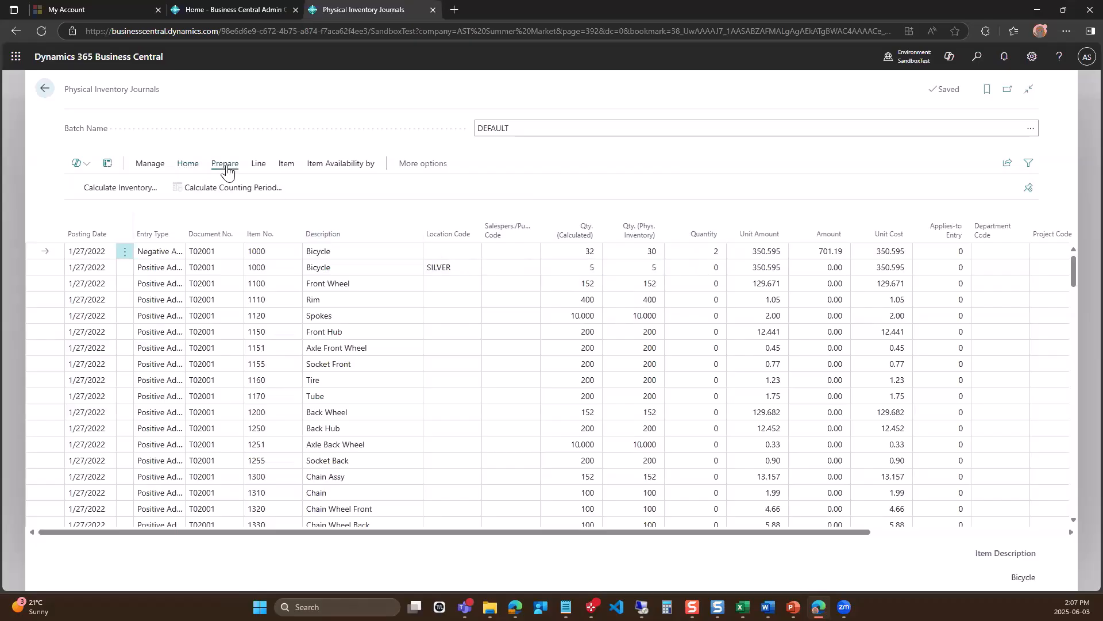
pyautogui.click(123, 187)
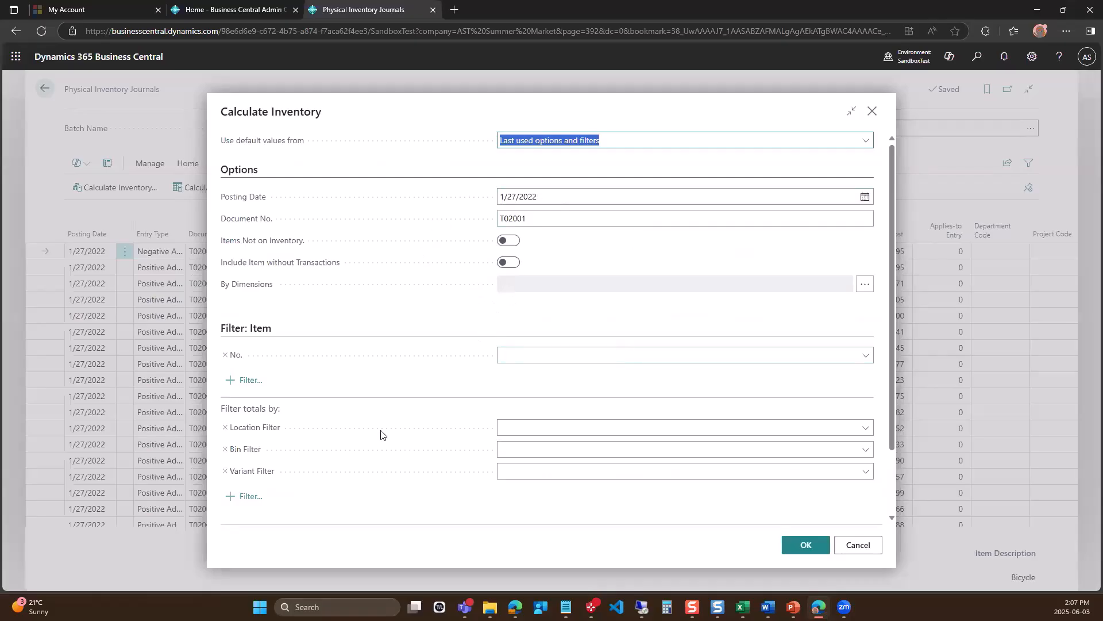
pyautogui.click(250, 380)
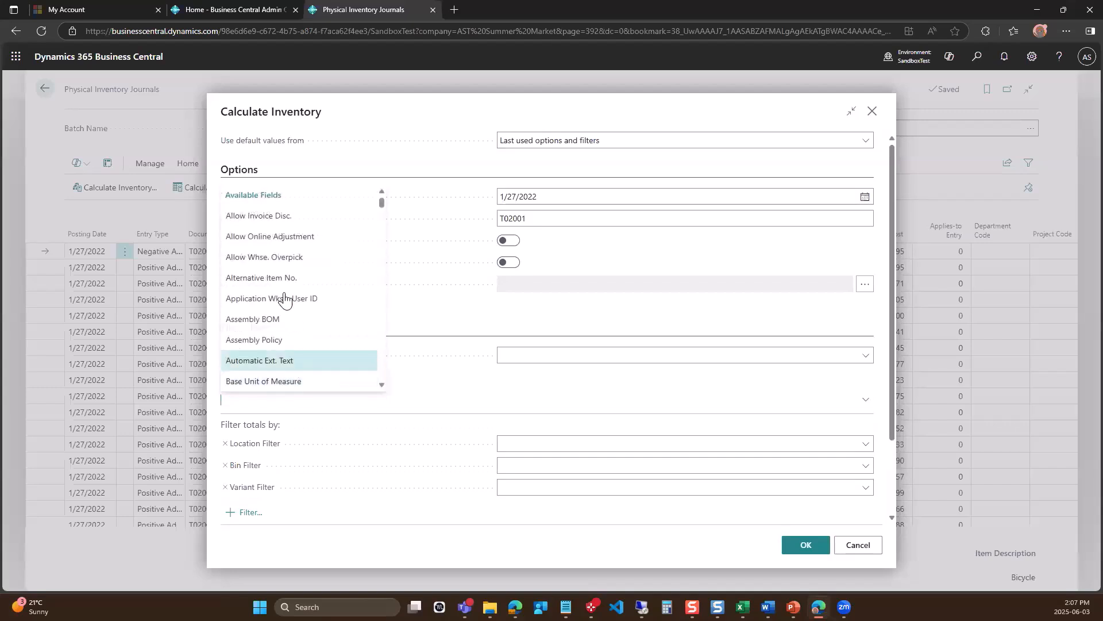
pyautogui.write('Warehouse Class Code')
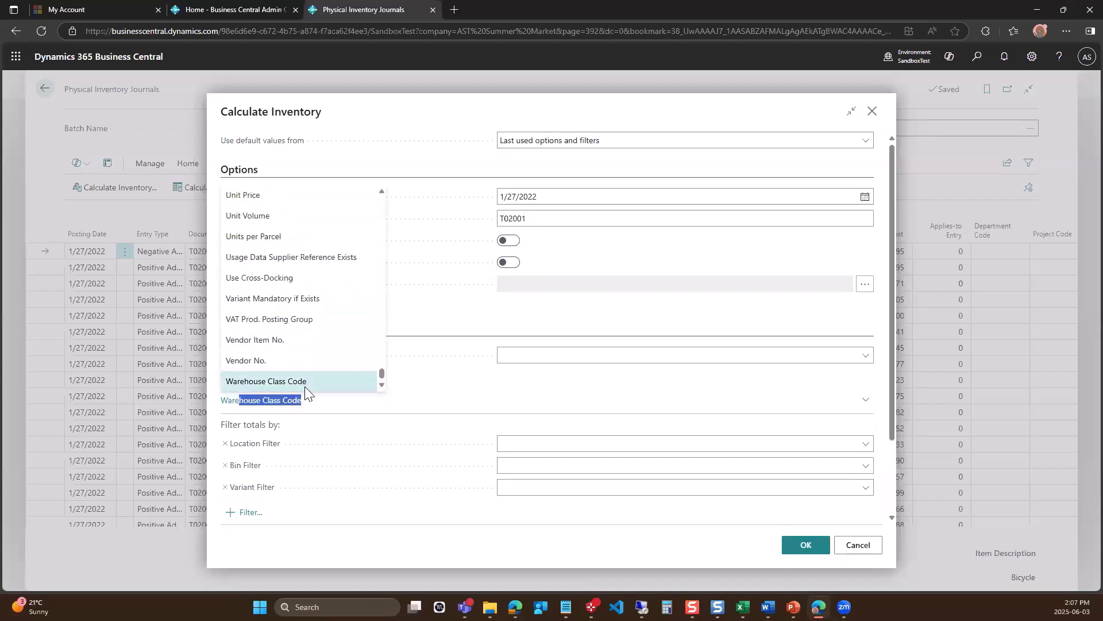
pyautogui.click(304, 386)
pyautogui.click(866, 379)
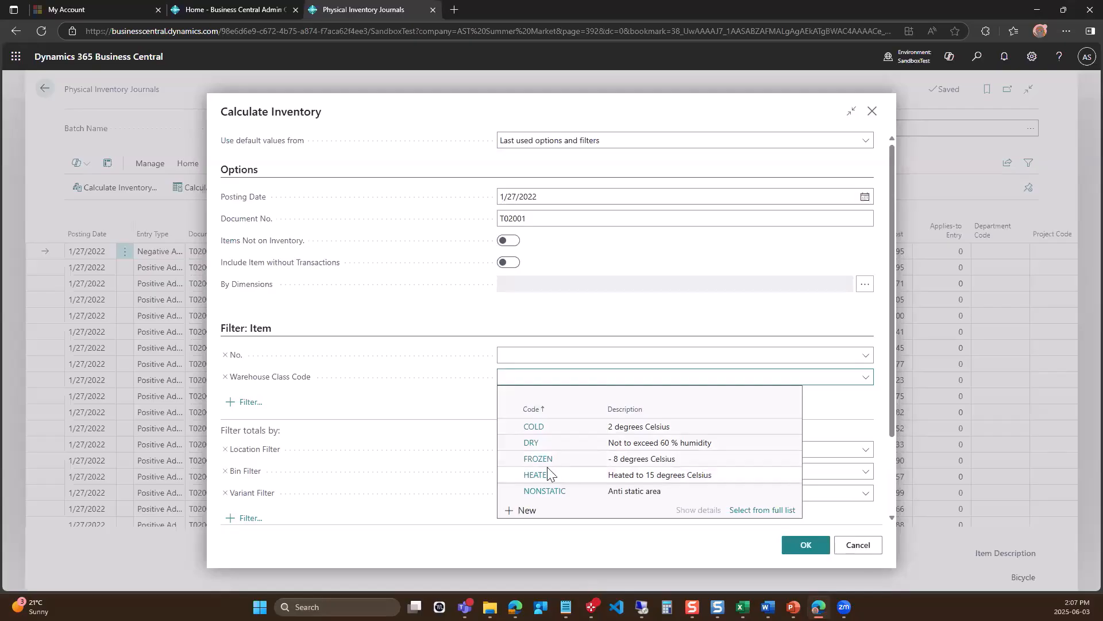
pyautogui.click(454, 400)
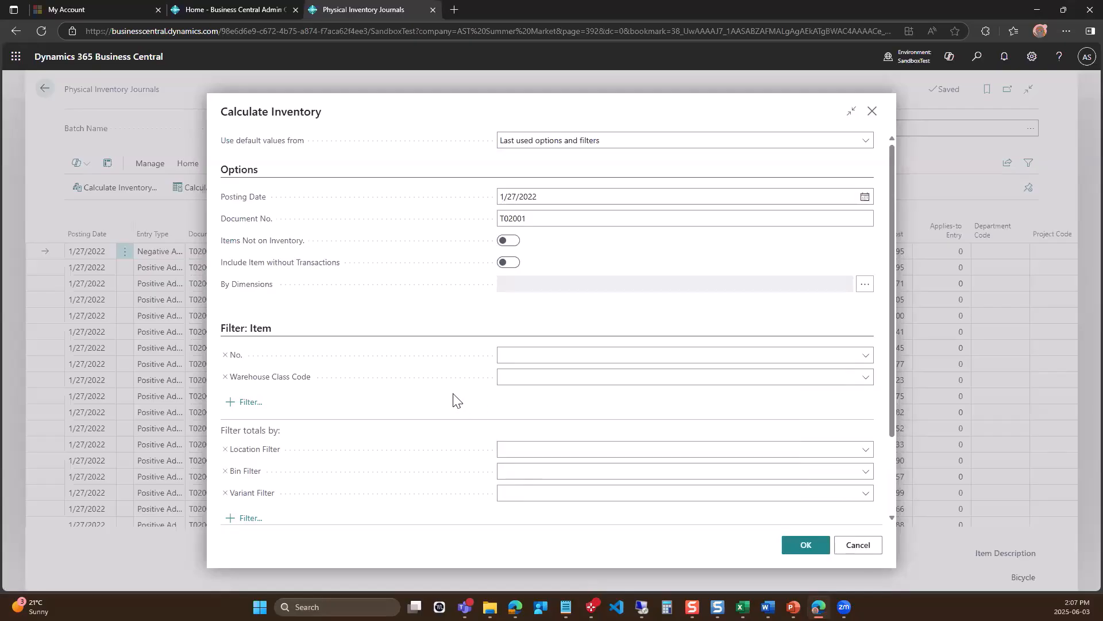
# Add an item filter on Phys Invt Counting Period Code, review its codes, and cancel the inventory calculation.
pyautogui.click(251, 403)
pyautogui.write('Phys Invt Counting Period Code')
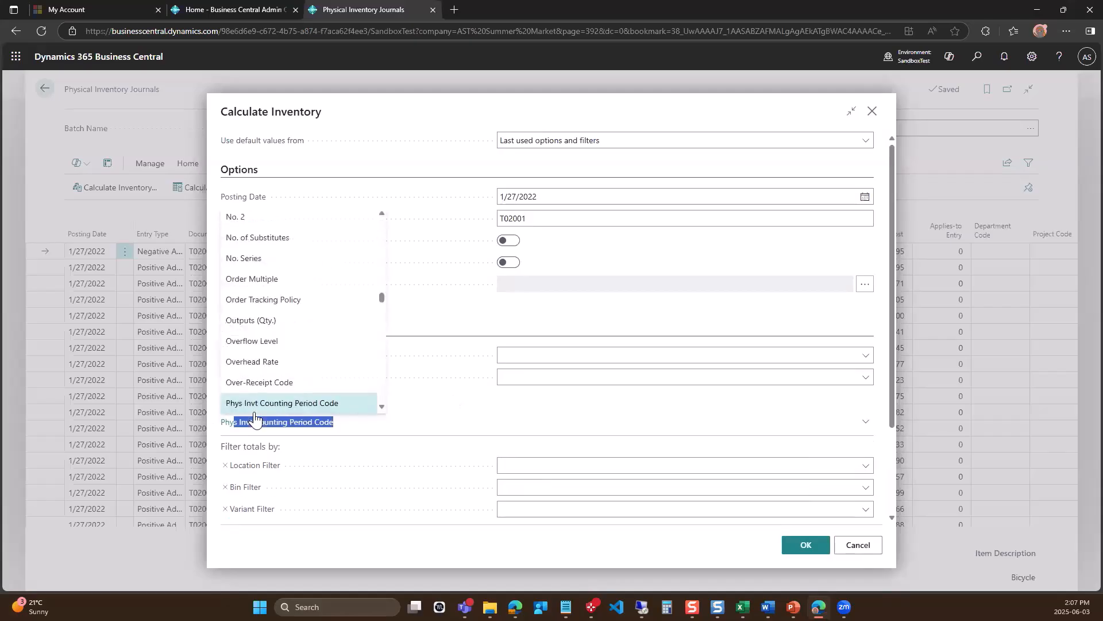
pyautogui.click(286, 404)
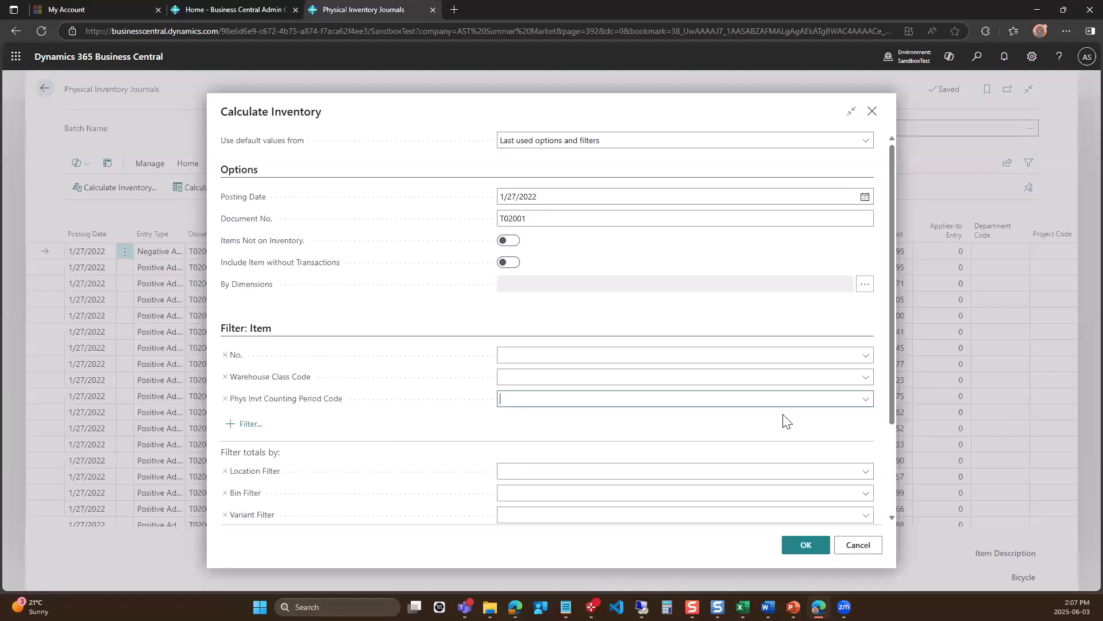
pyautogui.click(866, 401)
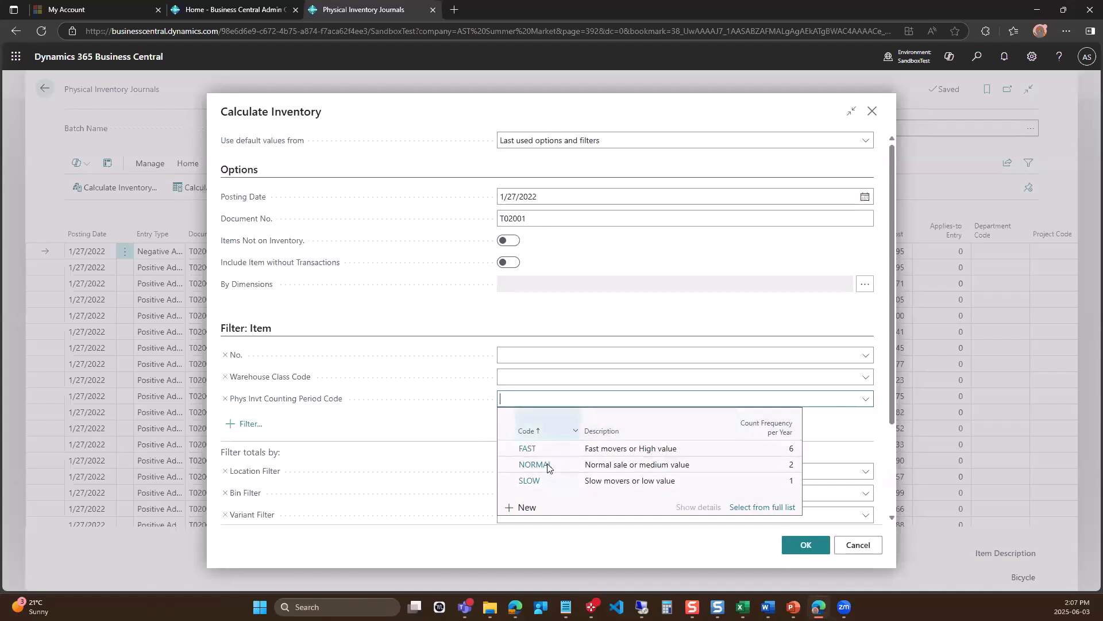
pyautogui.click(428, 431)
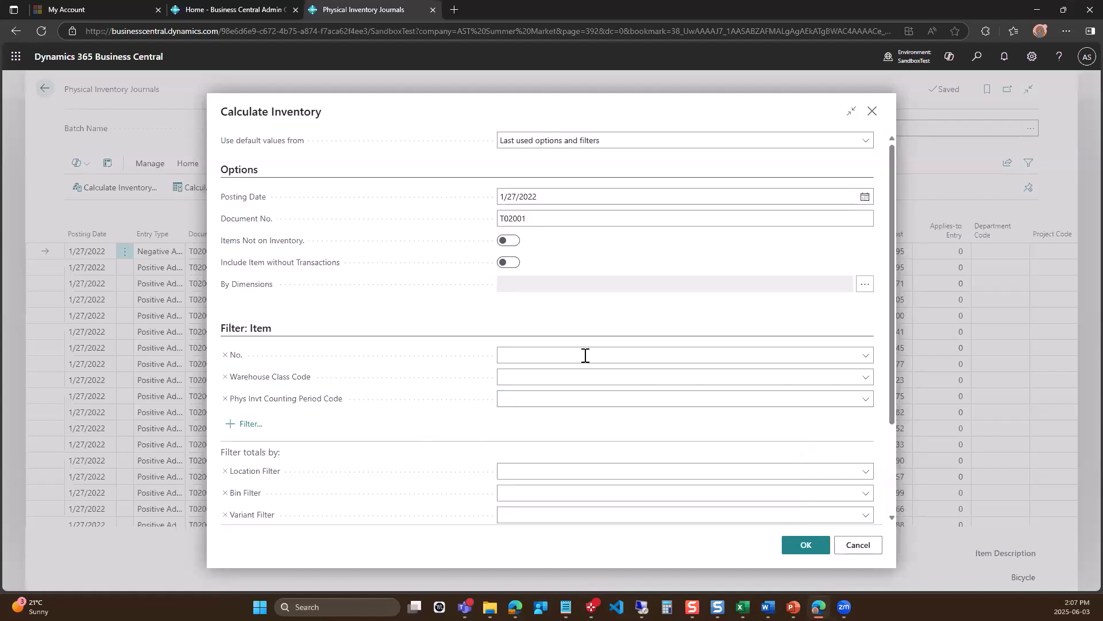
pyautogui.click(572, 401)
pyautogui.click(856, 546)
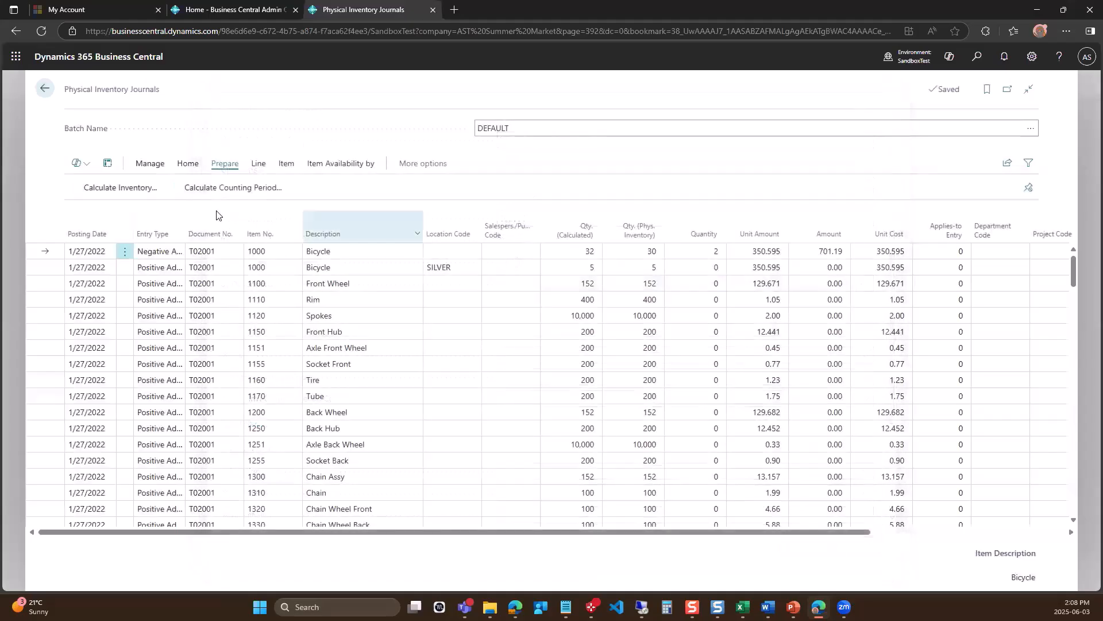